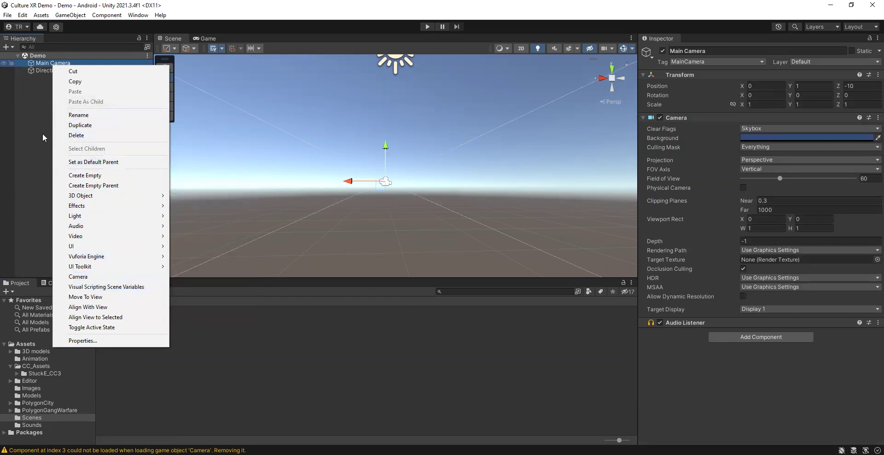
Step: Delete the Main Camera and add a Vuforia AR Camera in its place, accepting the Vuforia software license
left_click(69, 135)
right_click(58, 94)
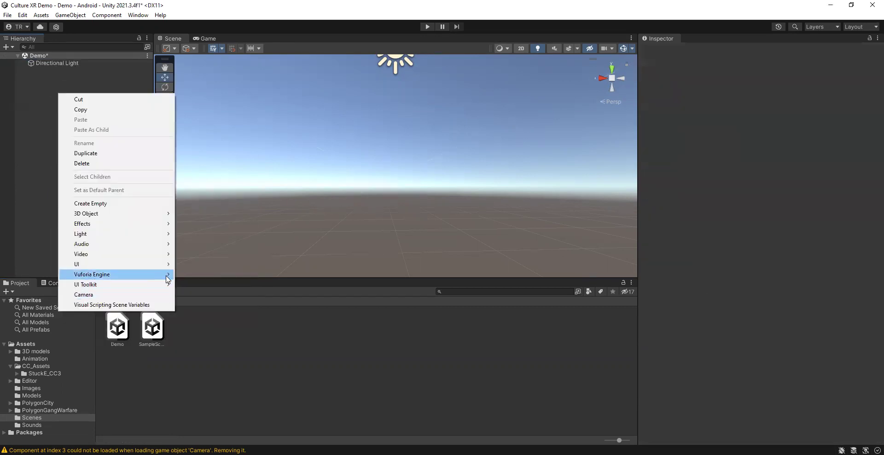
mouse_move(168, 274)
left_click(211, 275)
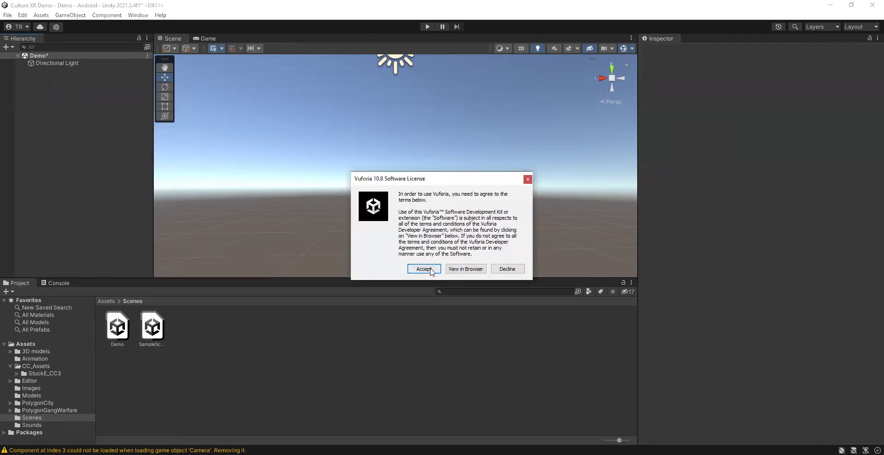
left_click(424, 271)
left_click(57, 91)
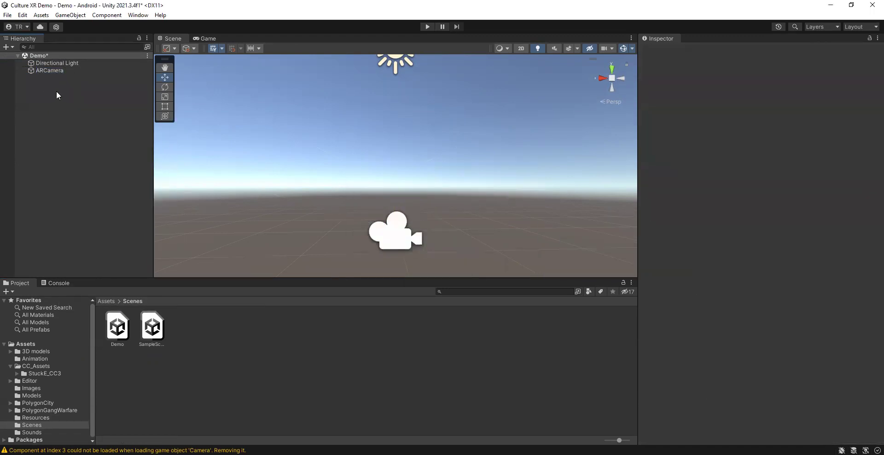
Step: Add a Vuforia Image Target to the scene and assign it the book cover image from the Images folder
right_click(71, 124)
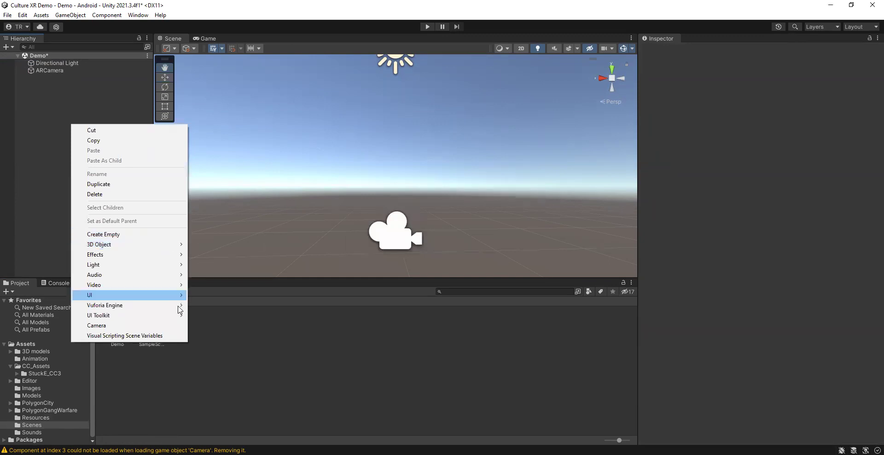
mouse_move(180, 305)
left_click(229, 320)
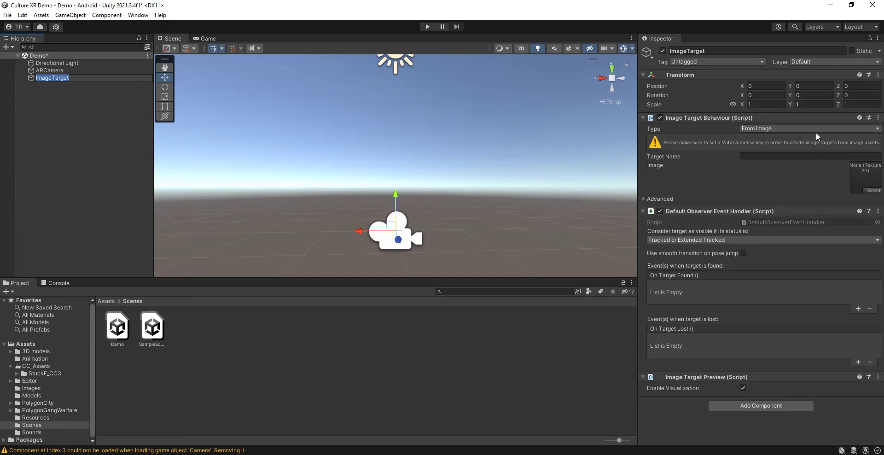
left_click(868, 190)
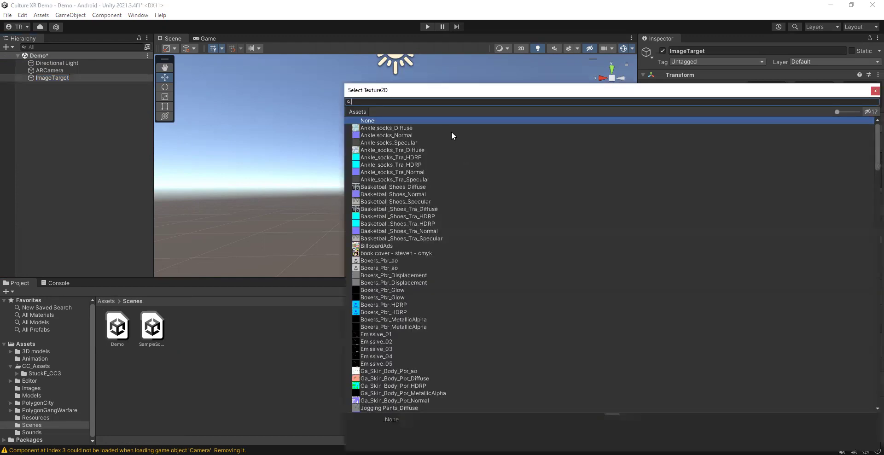
left_click(874, 90)
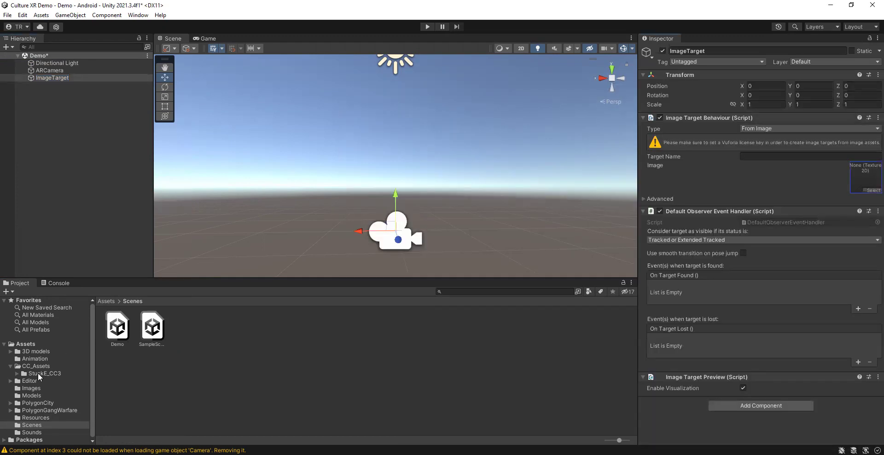
left_click(27, 389)
left_click_drag(105, 341, 867, 184)
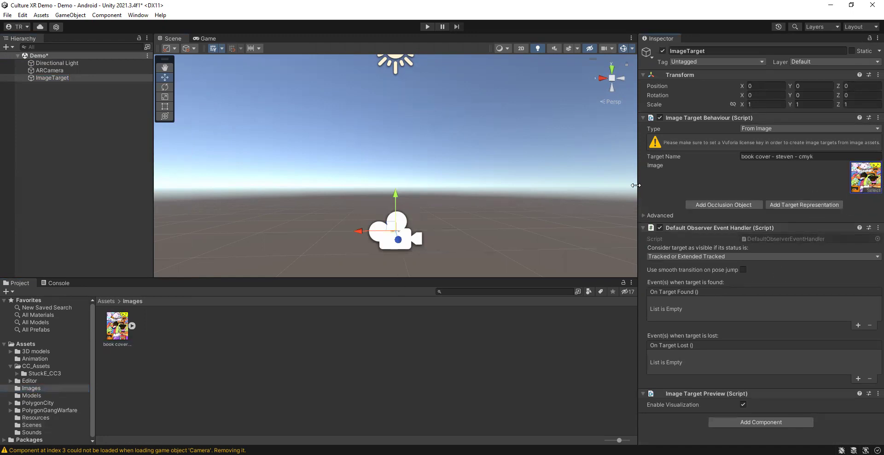
Step: Set the X rotation of ImageTarget to -90 so the book cover stands upright
double_click(30, 76)
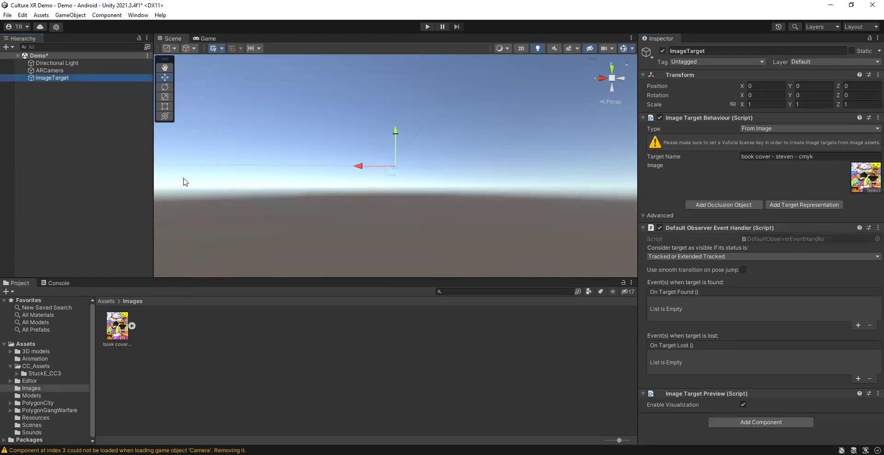
left_click(165, 87)
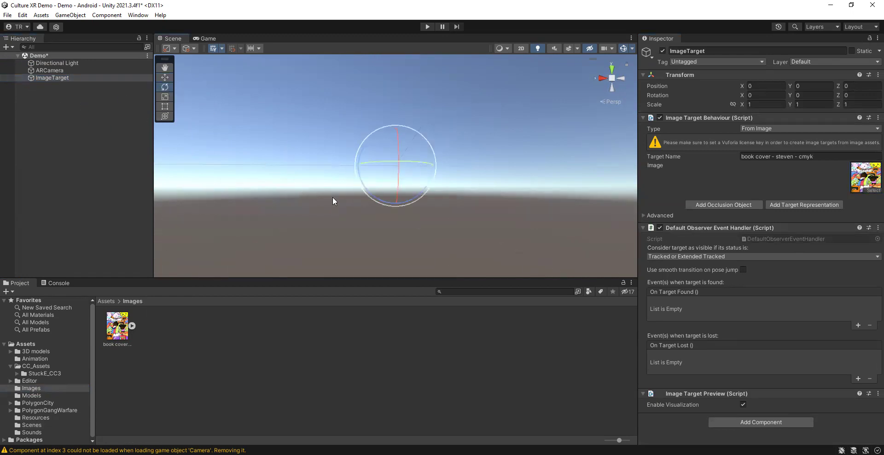
left_click_drag(397, 147, 406, 95)
left_click(762, 95)
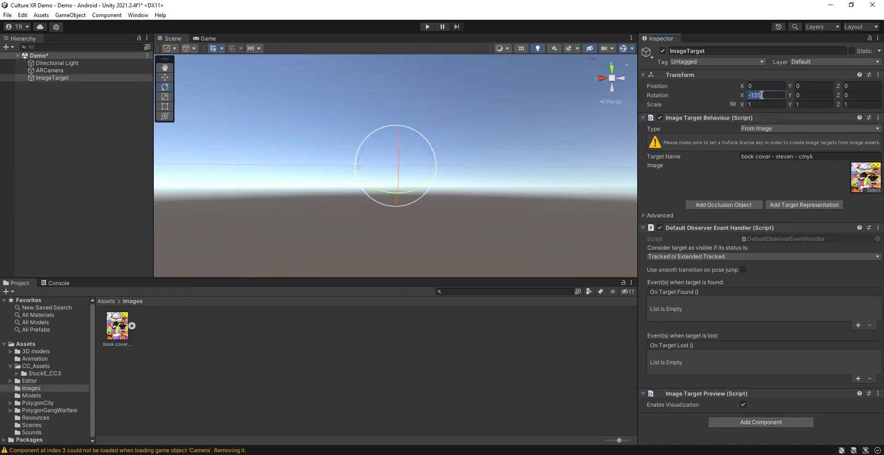
type("-90")
left_click_drag(509, 186, 787, 223, "alt")
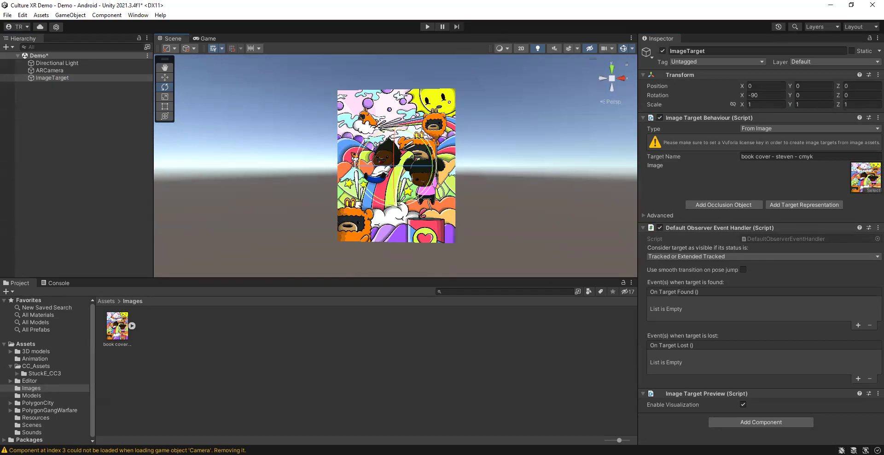
key("alt")
right_click_drag(314, 211, 387, 208, "alt")
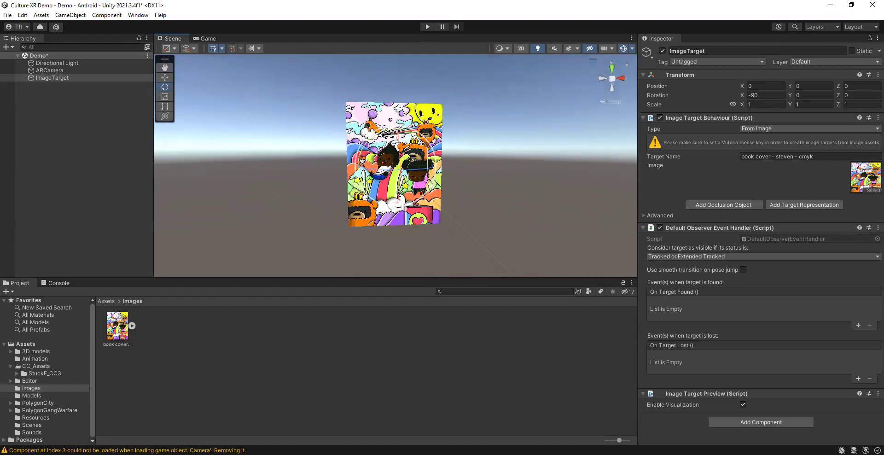
scroll(340, 206, "down", 2)
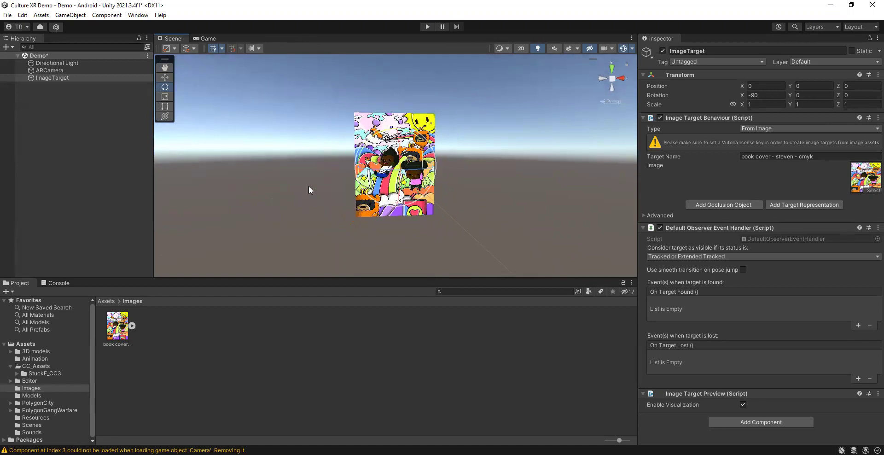
Step: Place the StuckE model from the Models folder into the scene as a child of ImageTarget
right_click(63, 108)
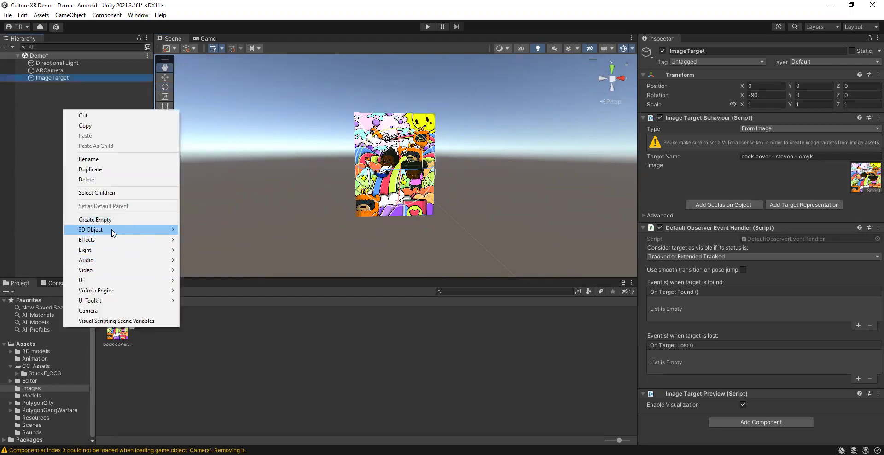
left_click(31, 185)
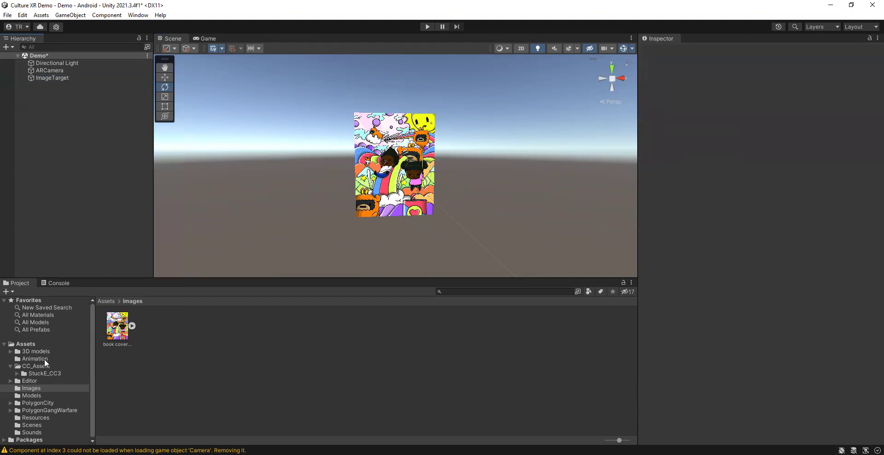
left_click(38, 374)
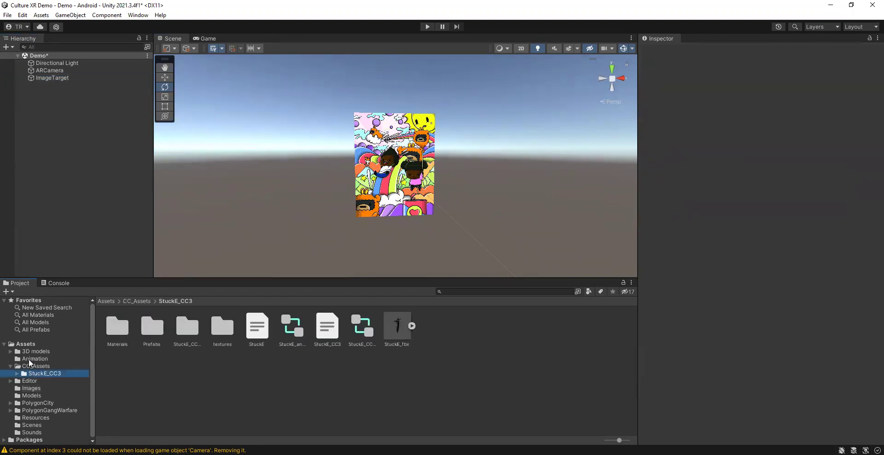
left_click(34, 351)
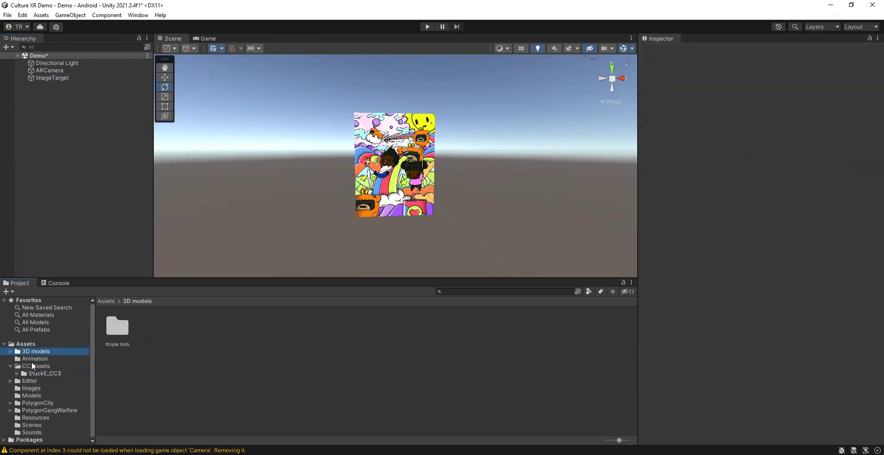
left_click(32, 366)
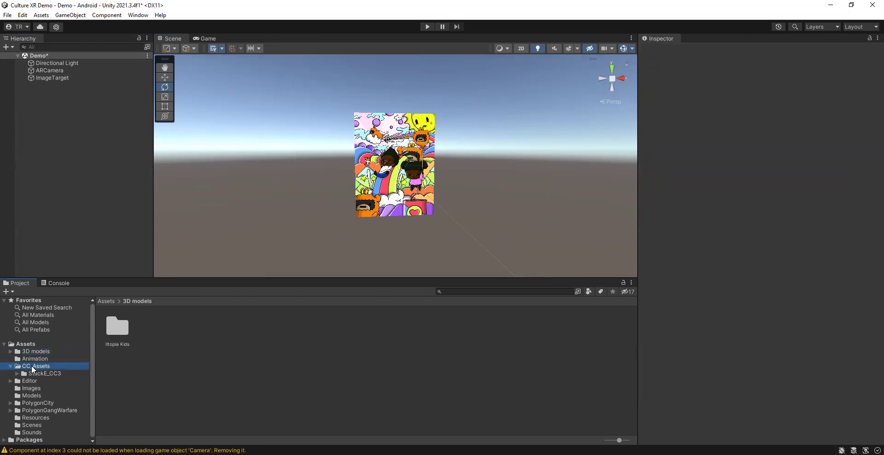
left_click(33, 395)
left_click_drag(115, 330, 62, 76)
left_click(60, 78)
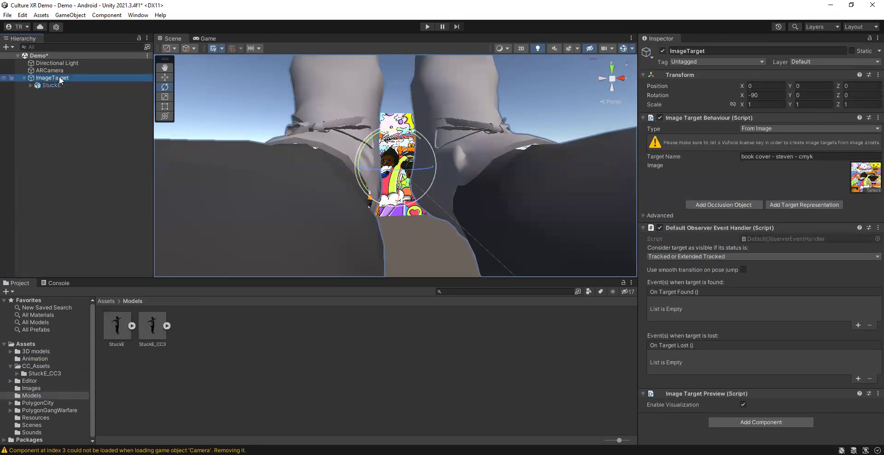
Step: Rotate StuckE to X -90 and Z -180 so it stands upright facing away from the book cover
left_click(58, 85)
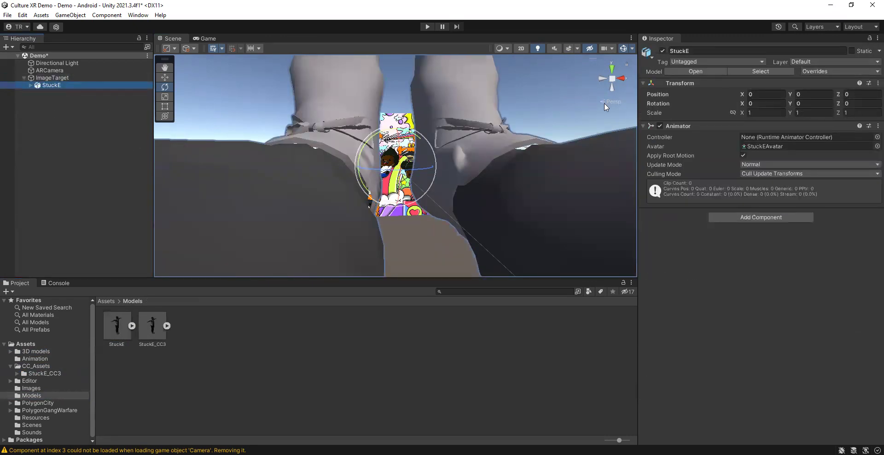
left_click_drag(395, 134, 334, 89)
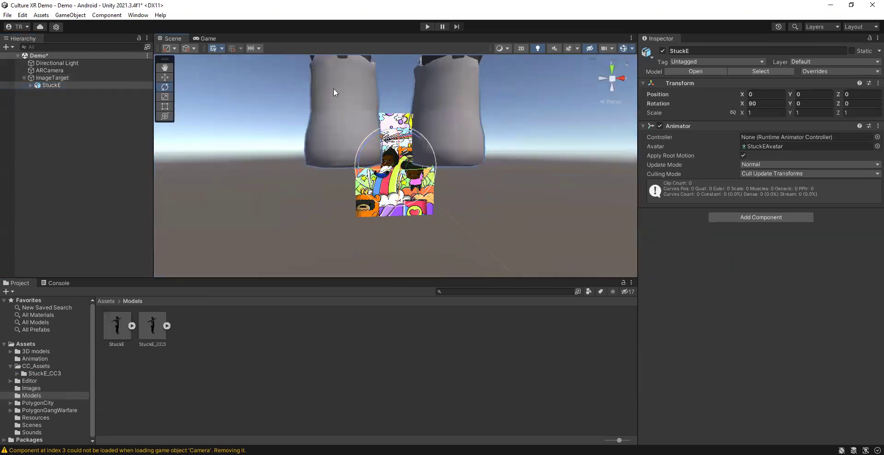
left_click_drag(351, 129, 532, 180, "ctrl")
Step: Scale StuckE uniformly to about 0.081 and move it down to Z about -0.087 so it fits the book cover
left_click(165, 97)
left_click_drag(395, 169, 388, 209)
left_click(165, 78)
left_click_drag(396, 131, 399, 177)
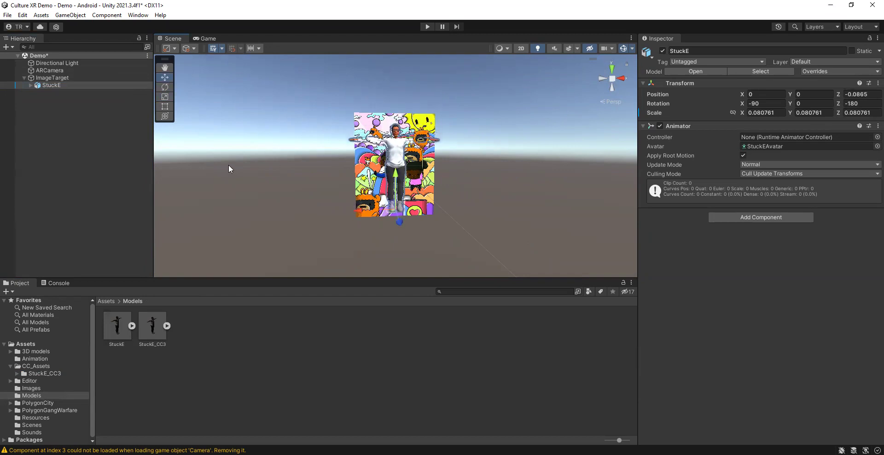
scroll(360, 170, "up", 2)
scroll(360, 164, "up", 2)
right_click_drag(368, 179, 353, 182)
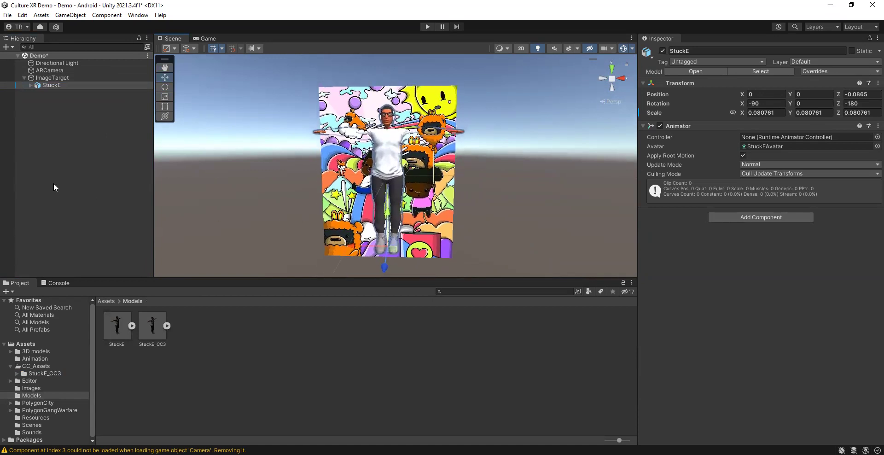
Step: Create an empty child object under ImageTarget
left_click(47, 79)
right_click(47, 78)
left_click(121, 191)
left_click(47, 85)
Step: Rename the new empty object under ImageTarget as "AR Content" and nest StuckE inside it
left_click(48, 93)
left_click(51, 93)
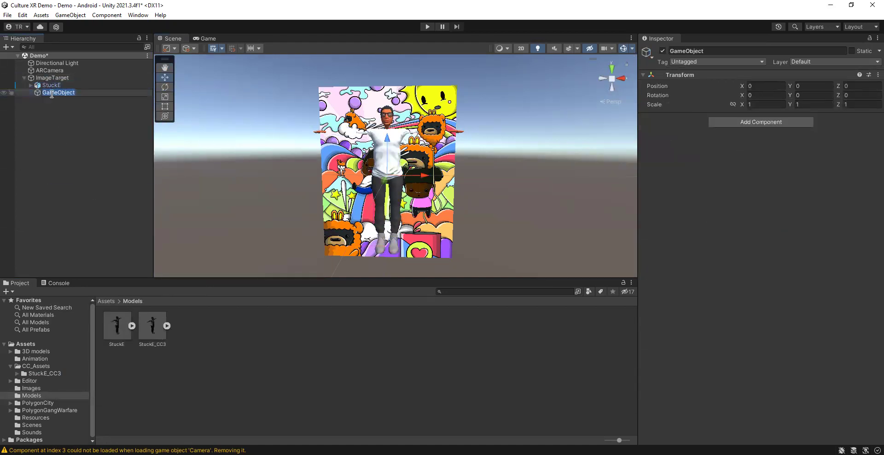
type("Ar")
type("R")
type("Copntent")
key("BackSpace")
key("BackSpace")
key("BackSpace")
key("BackSpace")
key("BackSpace")
type("nt")
key("BackSpace")
type("twent")
key("BackSpace")
key("BackSpace")
key("BackSpace")
key("BackSpace")
type("ent")
key("Return")
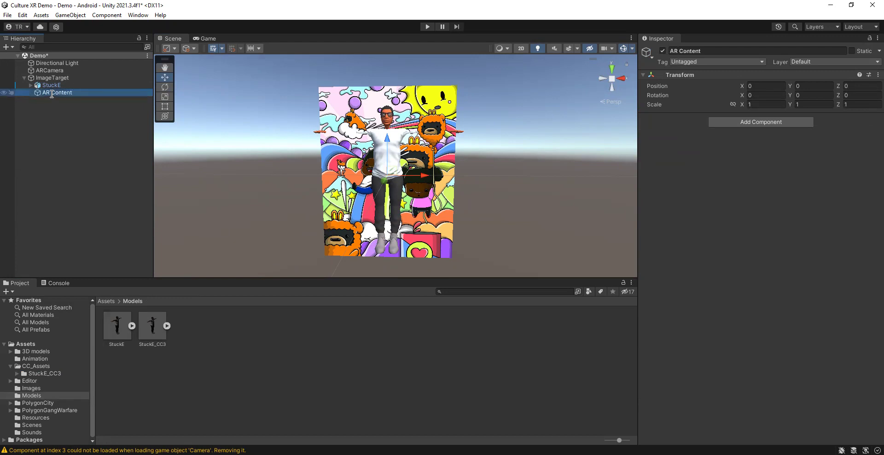
left_click_drag(56, 85, 58, 92)
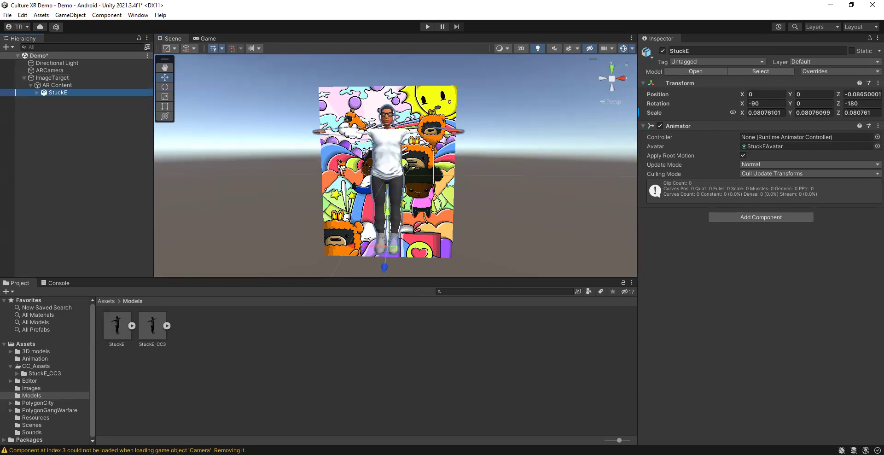
Step: Open the Timeline window and create a timeline for StuckE, saved as StuckETimeline.playable in the Models folder
left_click(138, 16)
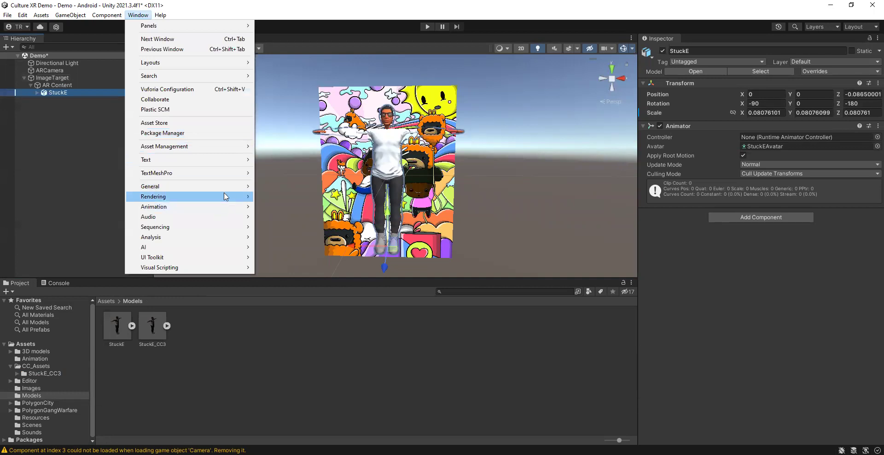
mouse_move(226, 191)
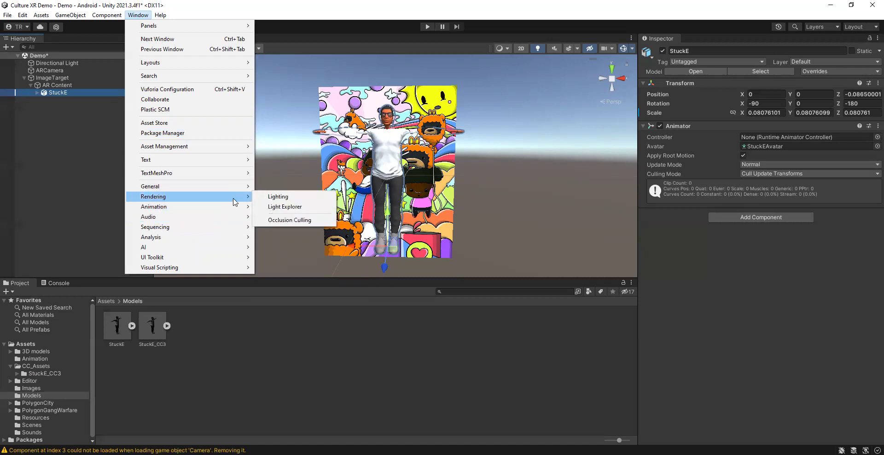
mouse_move(230, 227)
left_click(275, 228)
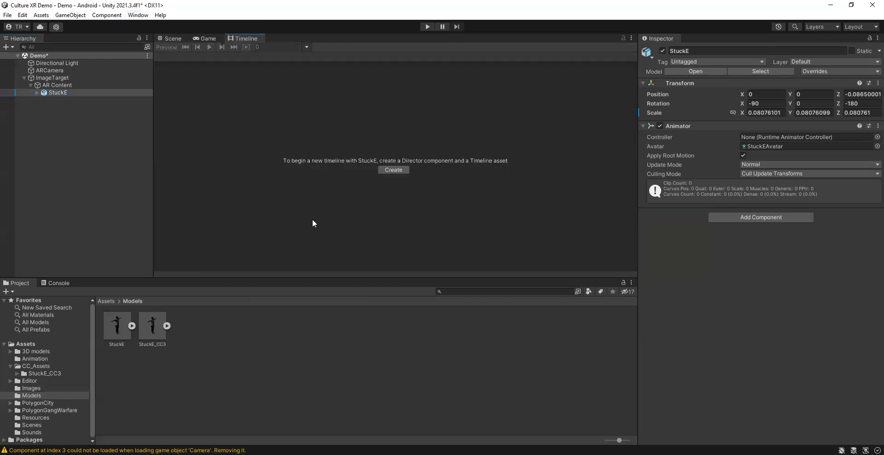
left_click(398, 170)
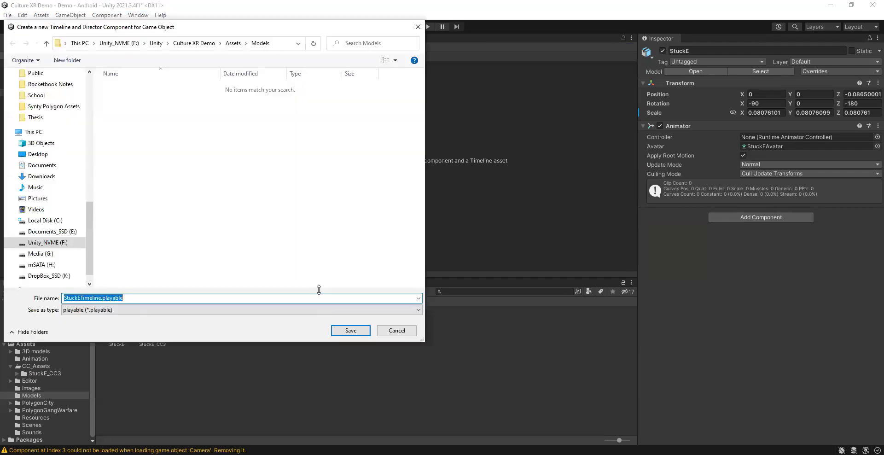
left_click(349, 332)
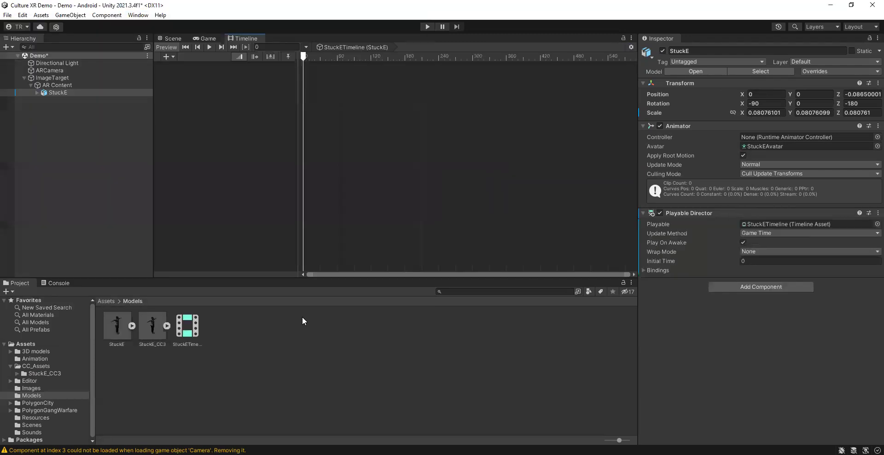
Step: Lock the Timeline window docked beside the Project window and add an animation track bound to StuckE
left_click(623, 38)
left_click_drag(346, 284, 313, 359)
left_click_drag(71, 91, 372, 356)
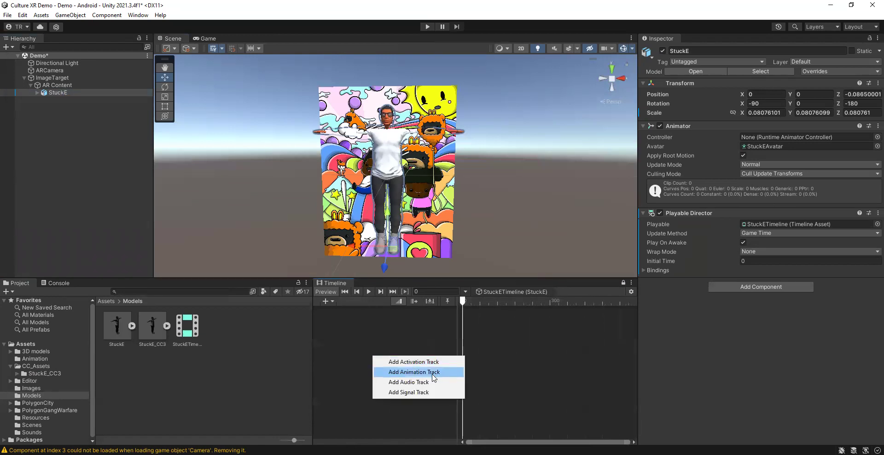
left_click(433, 373)
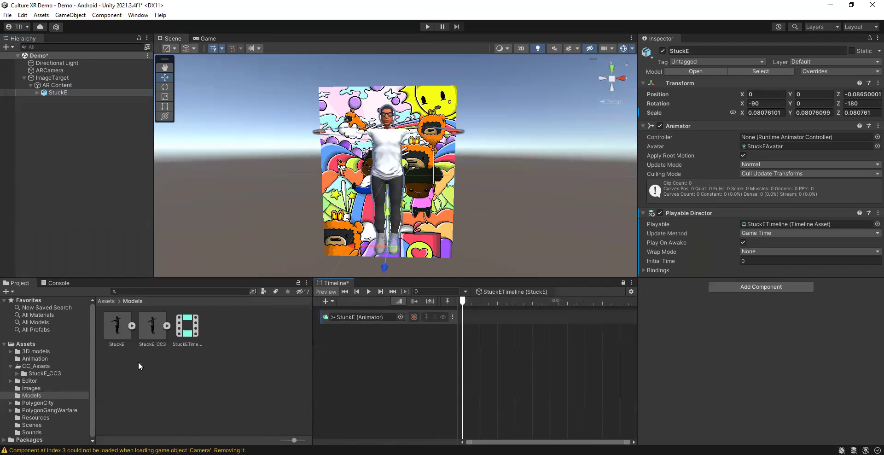
Step: Set the rig of the Hit Dem Folks 1 model in the Animation folder to the Humanoid animation type and apply it
left_click(36, 359)
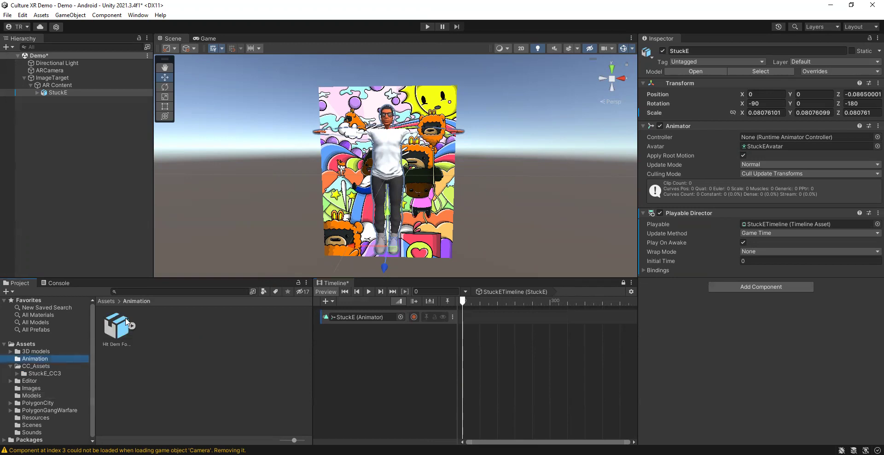
left_click(134, 326)
left_click(116, 328)
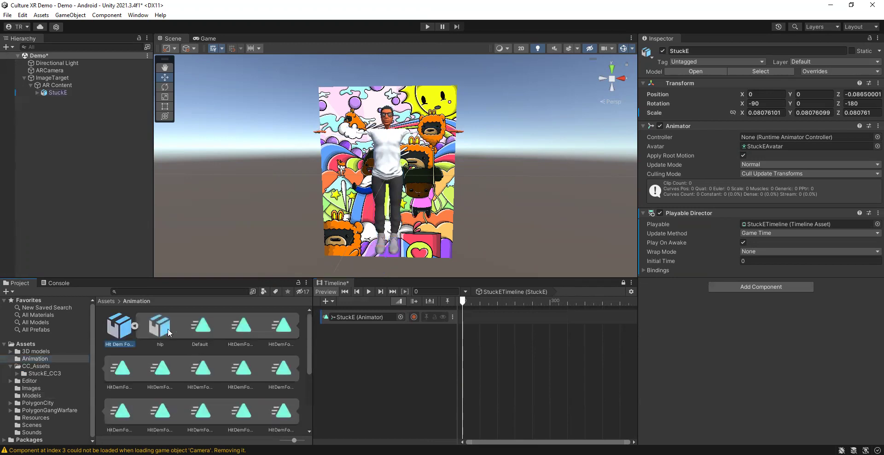
left_click(744, 76)
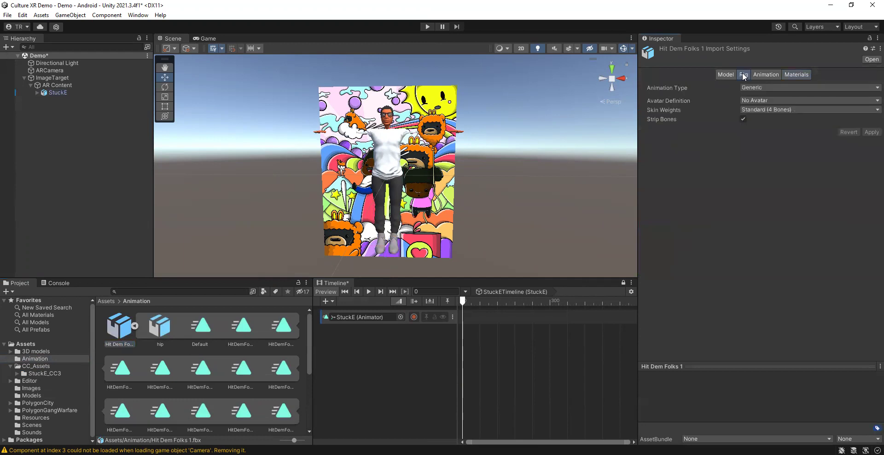
left_click(771, 87)
left_click(764, 131)
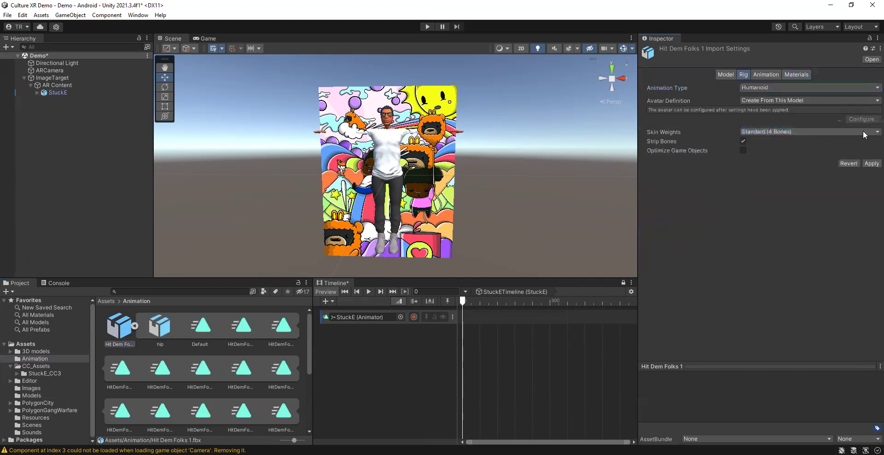
left_click(869, 165)
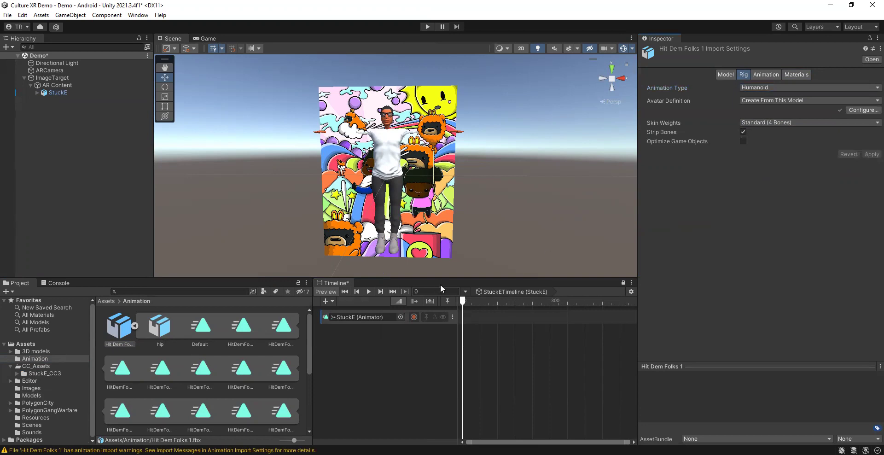
Step: Preview the HitDemFolks 37 animation clip and add it to StuckE's animation track at the start of the timeline
scroll(225, 352, "down", 3)
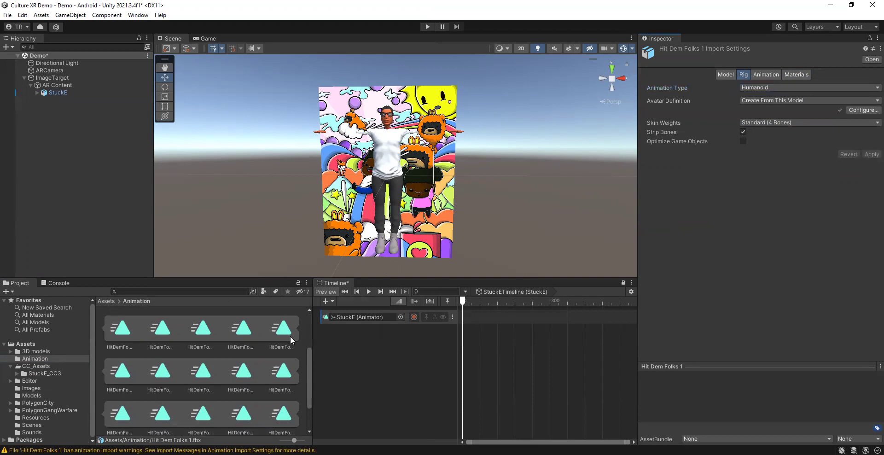
scroll(388, 226, "down", 3)
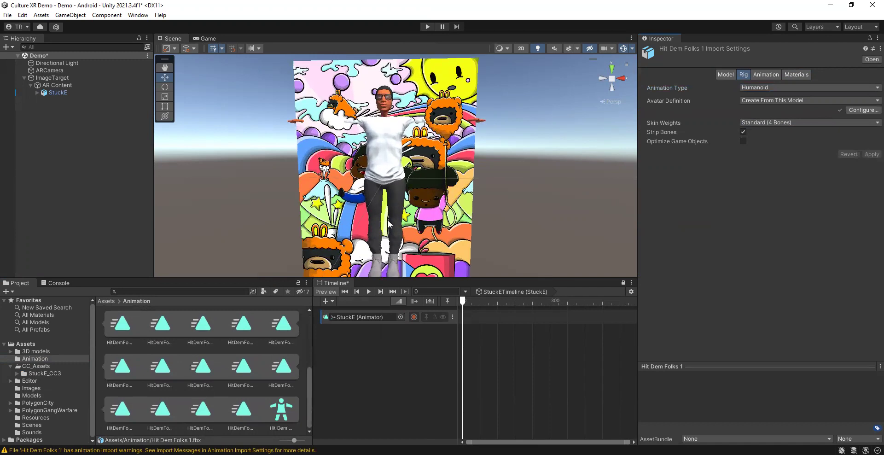
scroll(388, 226, "up", 3)
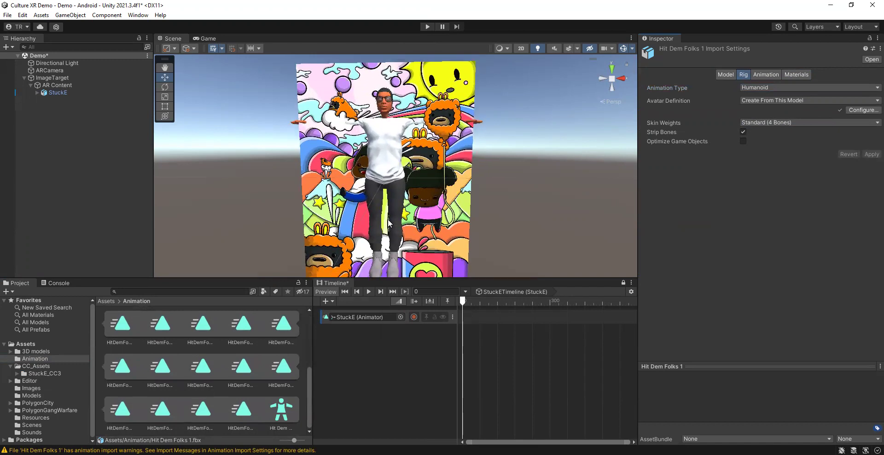
scroll(388, 224, "down", 2)
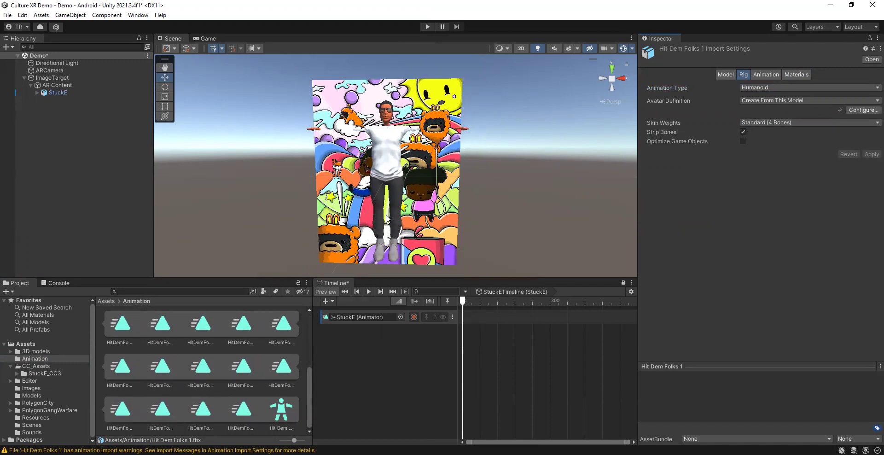
left_click_drag(387, 219, 378, 220, "alt")
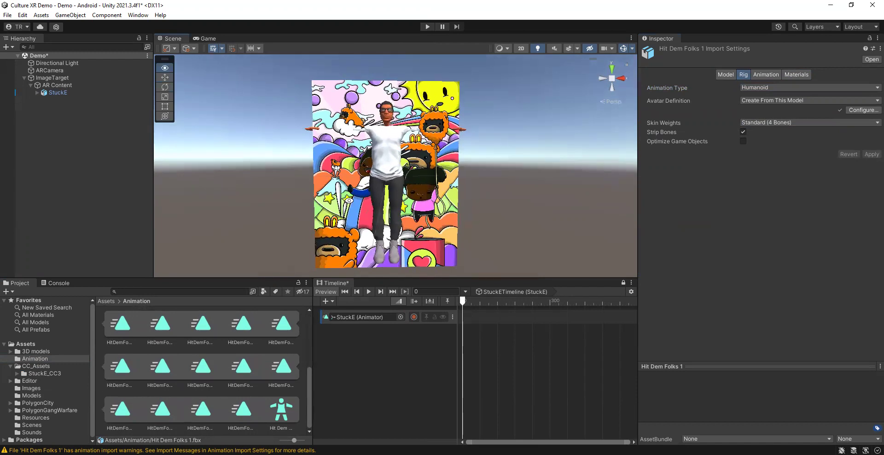
left_click(202, 339)
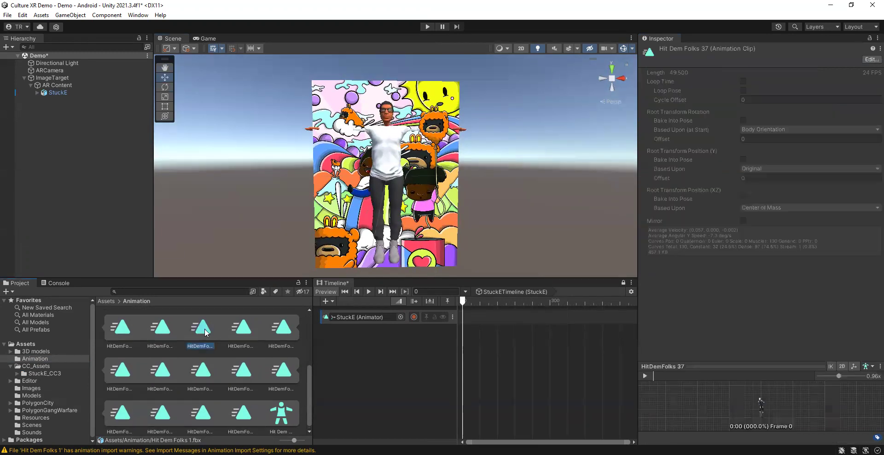
left_click(644, 376)
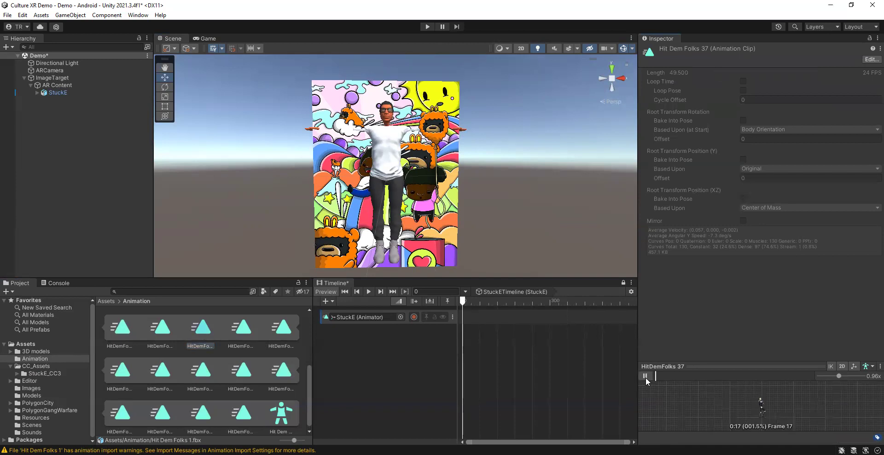
left_click_drag(206, 330, 495, 320)
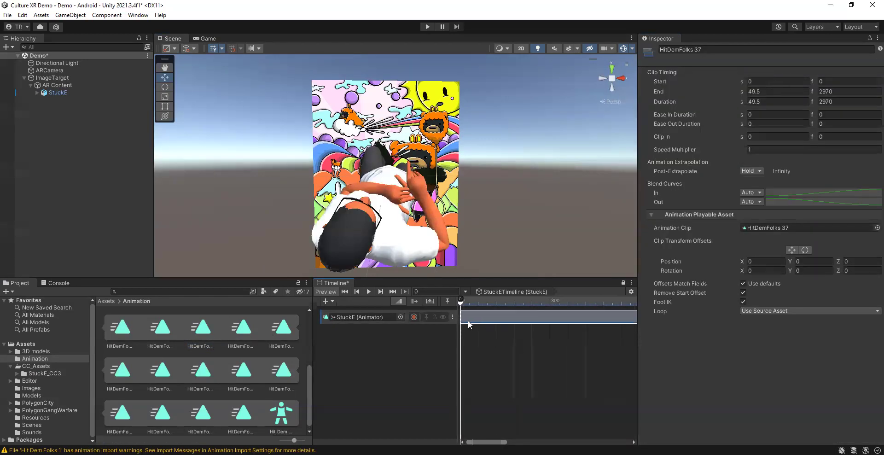
Step: Stand the character upright over the cover by rotating AR Content to -75, 90, 90 and moving it to Z -0.0753
left_click(57, 86)
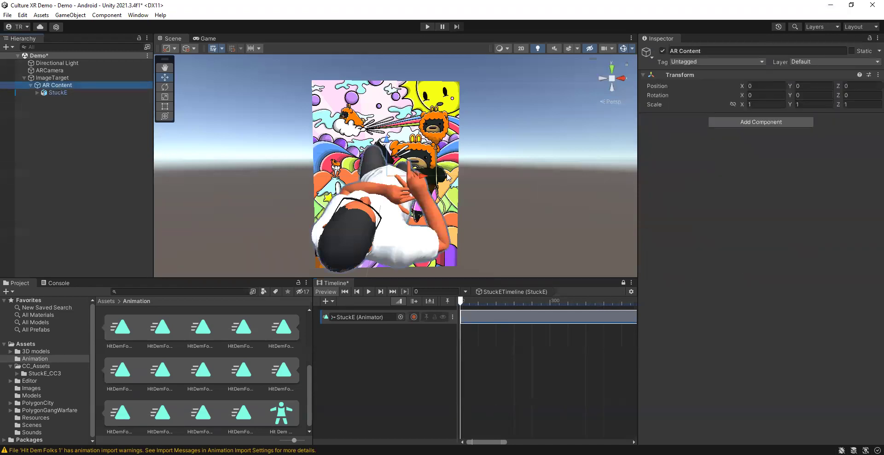
left_click(164, 87)
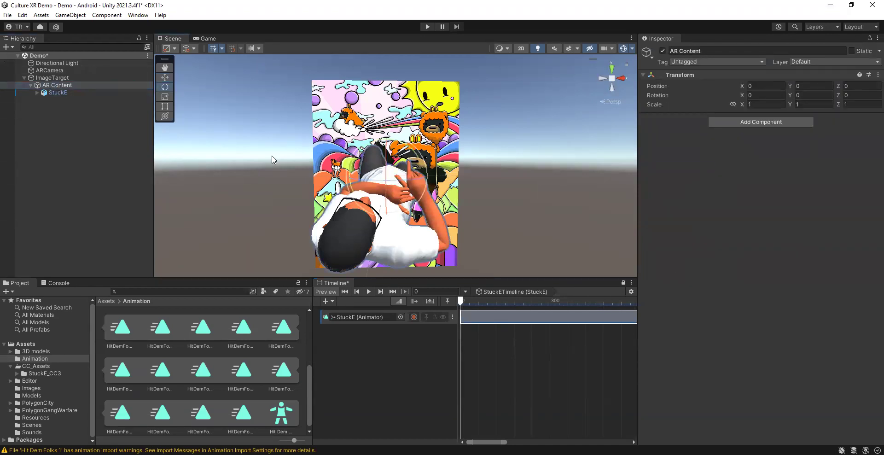
left_click_drag(388, 208, 341, 181)
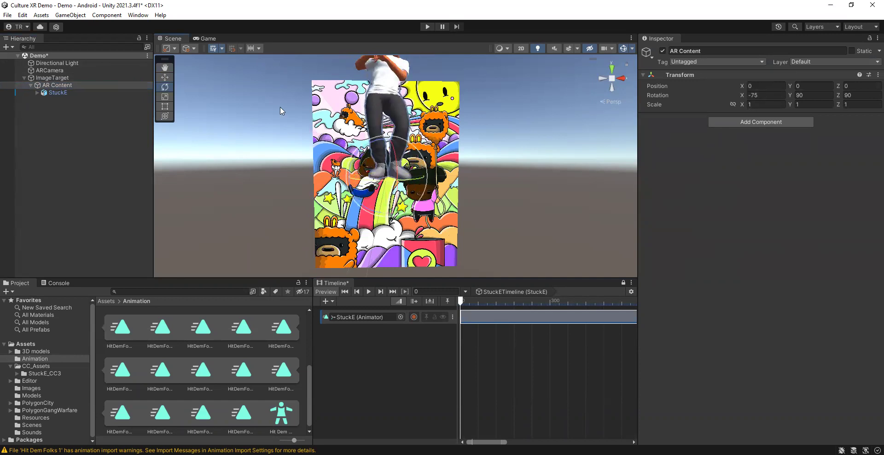
left_click(165, 77)
left_click_drag(398, 150, 387, 213)
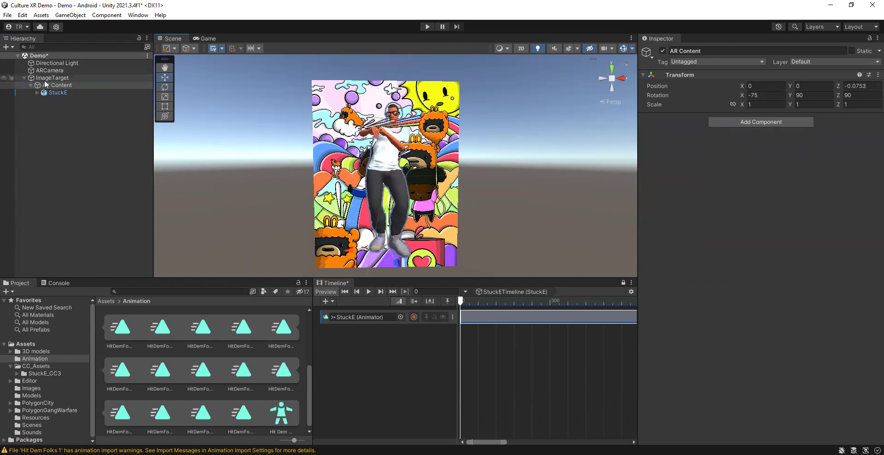
Step: Open the Vuforia Engine configuration from ARCamera and paste the app license key
left_click(59, 69)
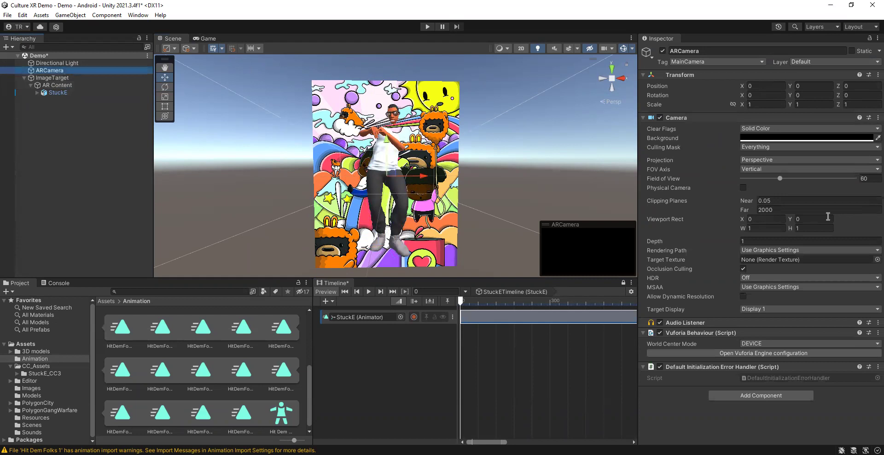
left_click(747, 353)
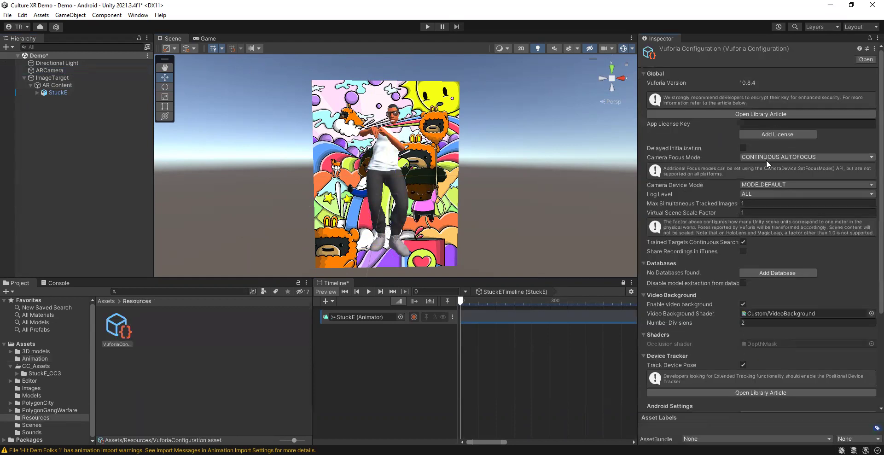
left_click(769, 137)
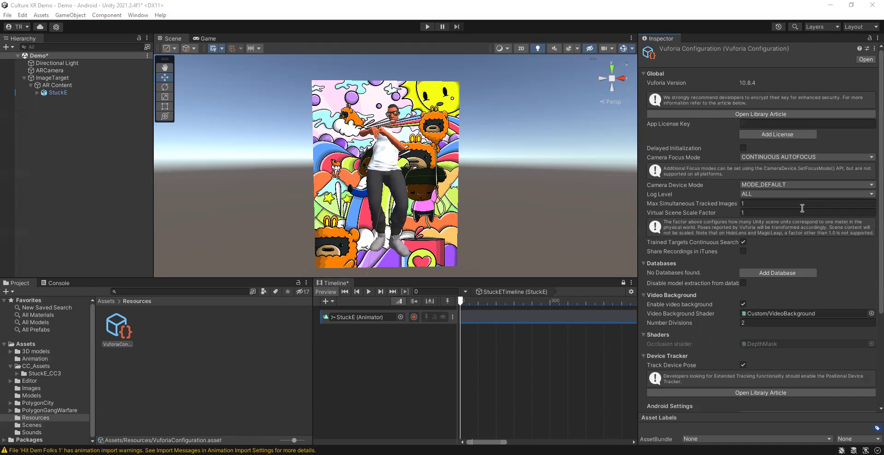
left_click(769, 122)
key("ctrl+v")
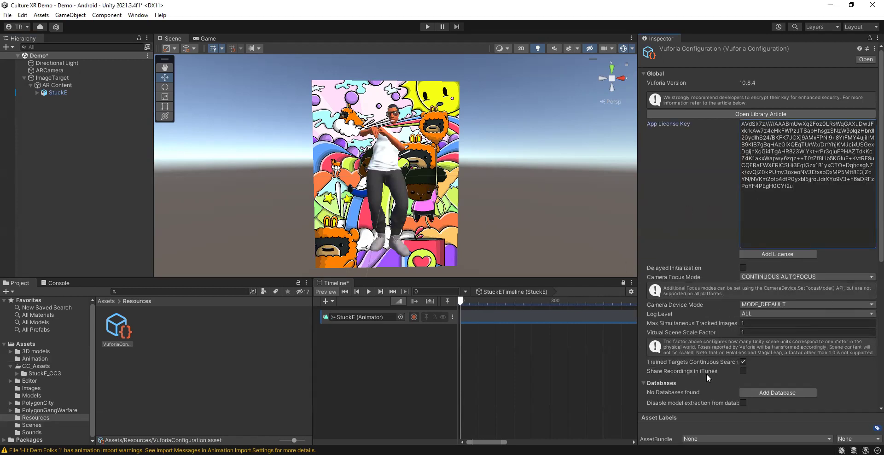
Step: Disable Track Device Pose in the Vuforia configuration's Device Tracker settings
scroll(736, 391, "down", 4)
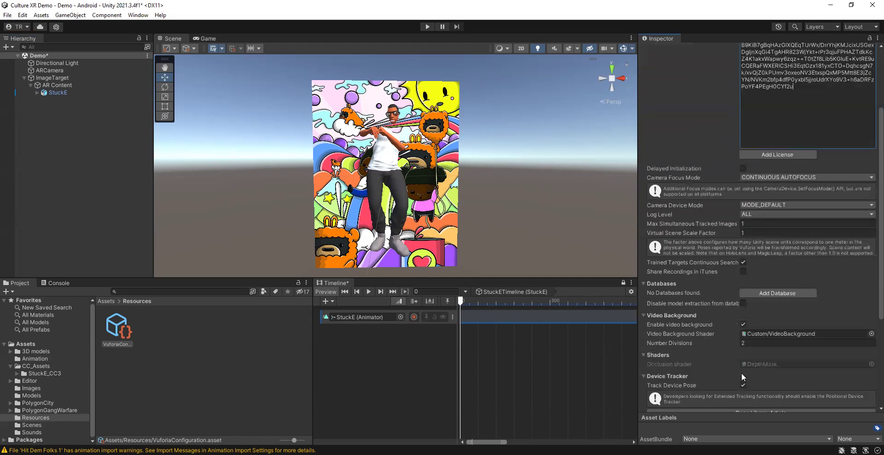
left_click(745, 381)
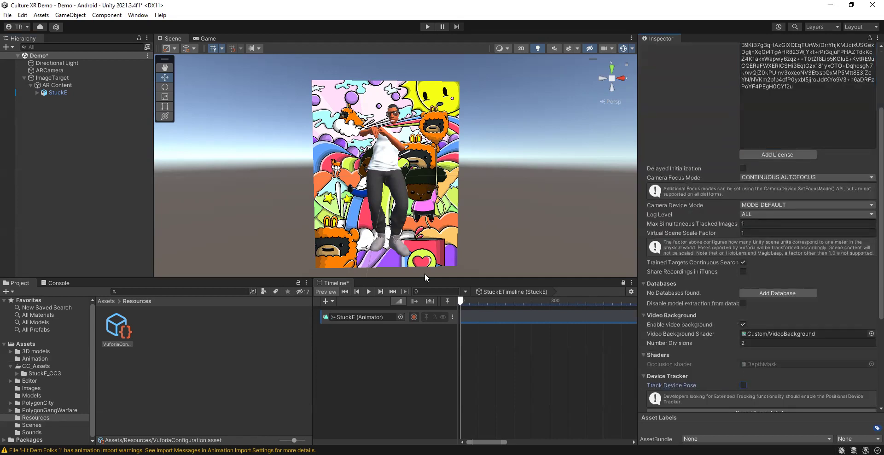
left_click(159, 338)
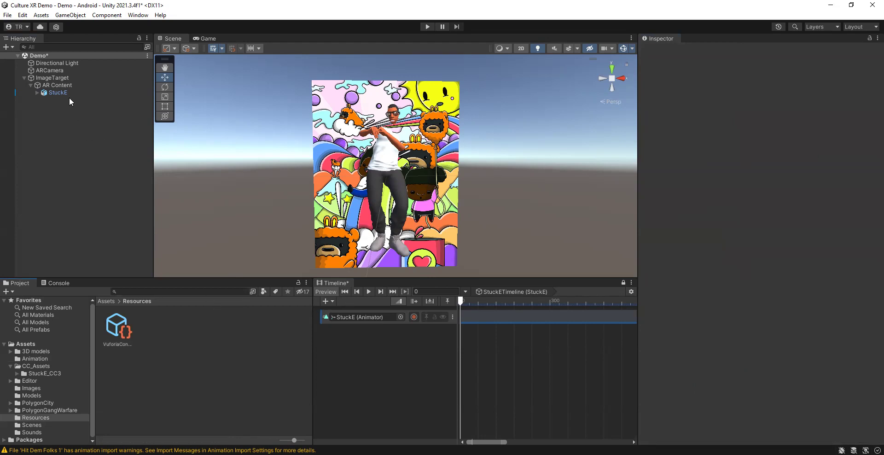
Step: Add an audio track to StuckE's timeline and place the ES_Freaknik (Instrumental Version) sound at its start
left_click(331, 302)
left_click(355, 345)
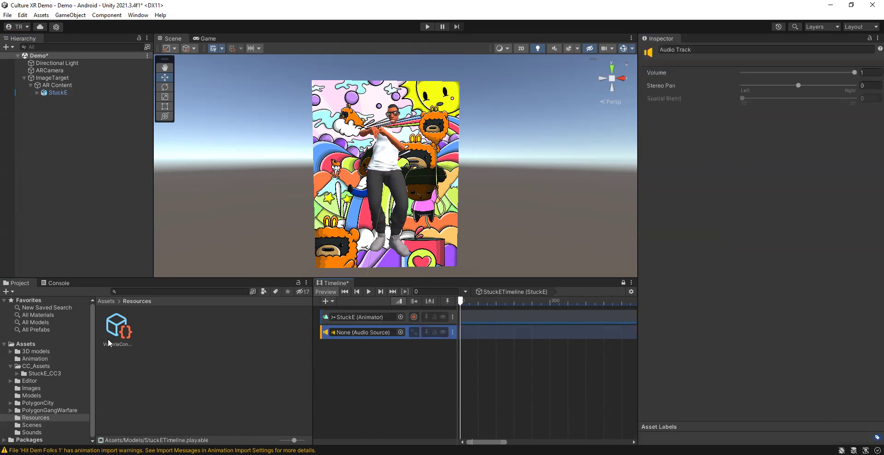
left_click(33, 432)
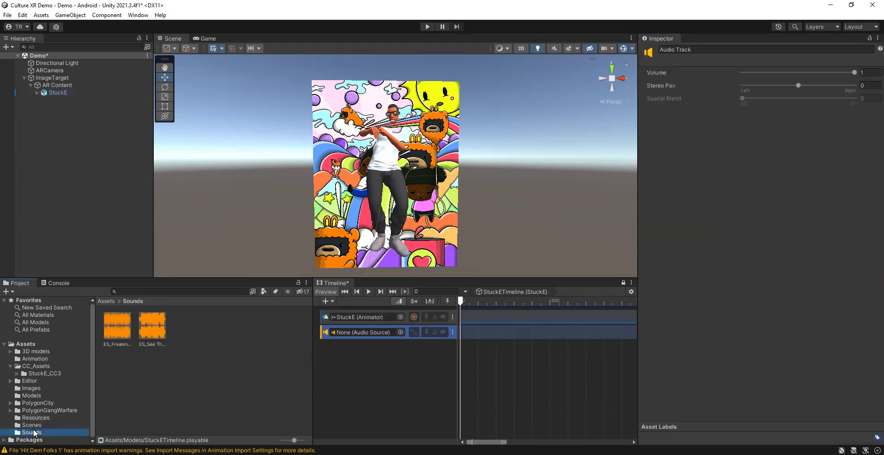
left_click_drag(115, 322, 480, 328)
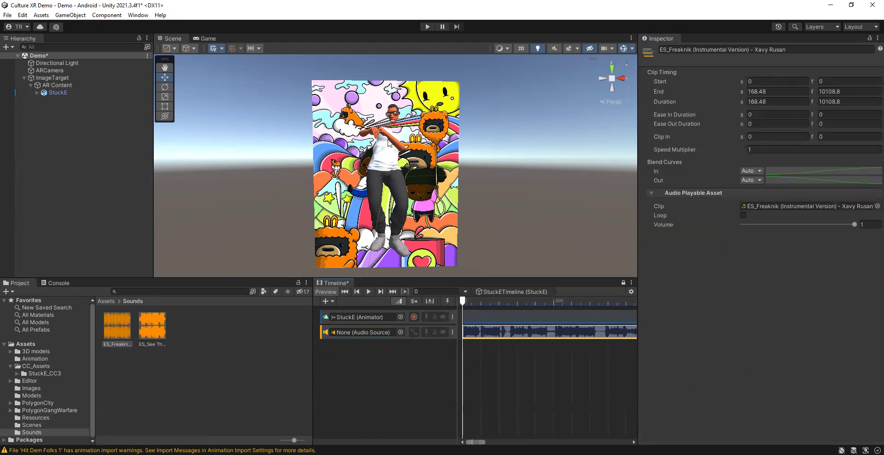
Step: Play the timeline to check StuckE's dance with the music, and test the AR scene in Play mode
left_click(368, 291)
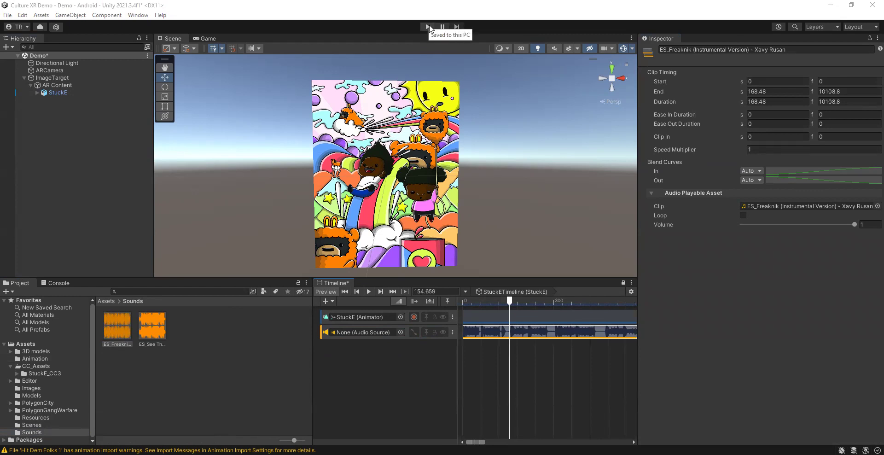
left_click(57, 85)
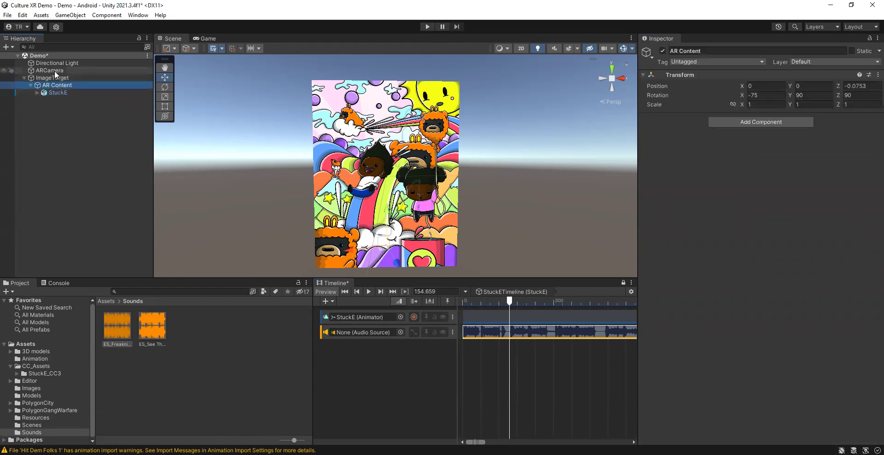
left_click(55, 72)
left_click(58, 85)
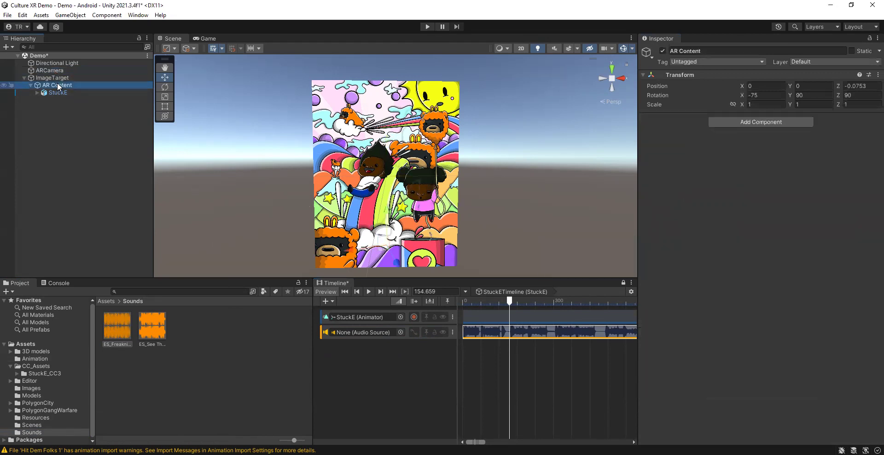
left_click(428, 26)
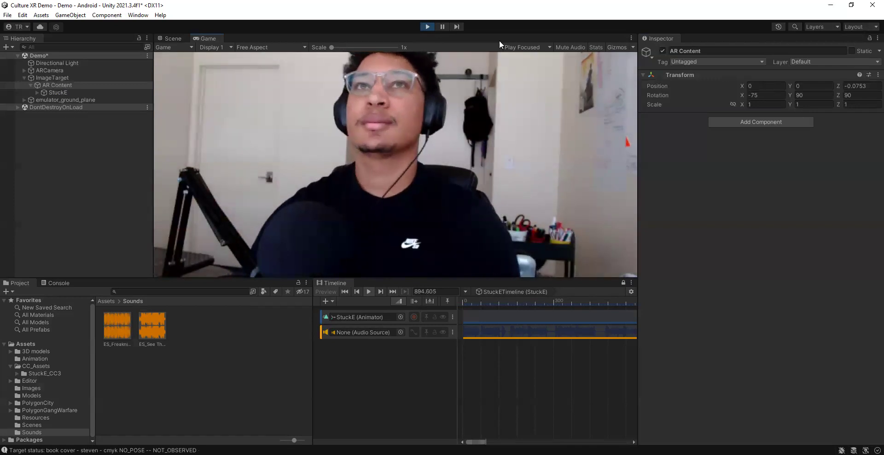
left_click(427, 27)
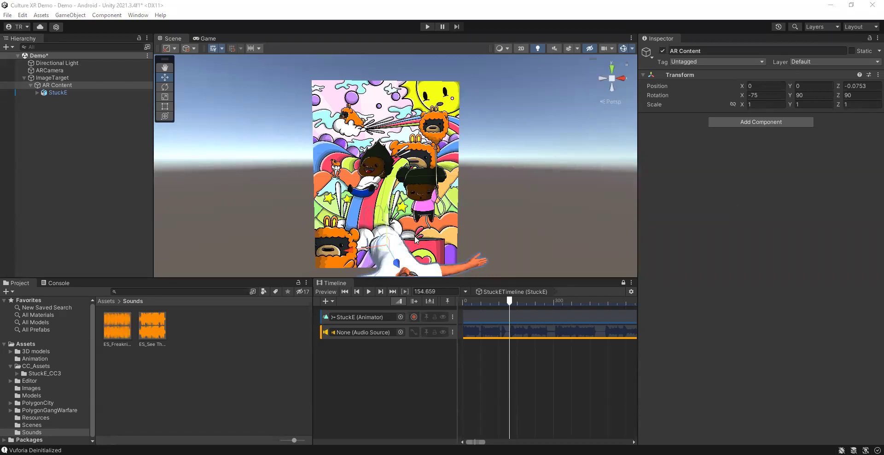
left_click_drag(312, 167, 373, 189, "alt")
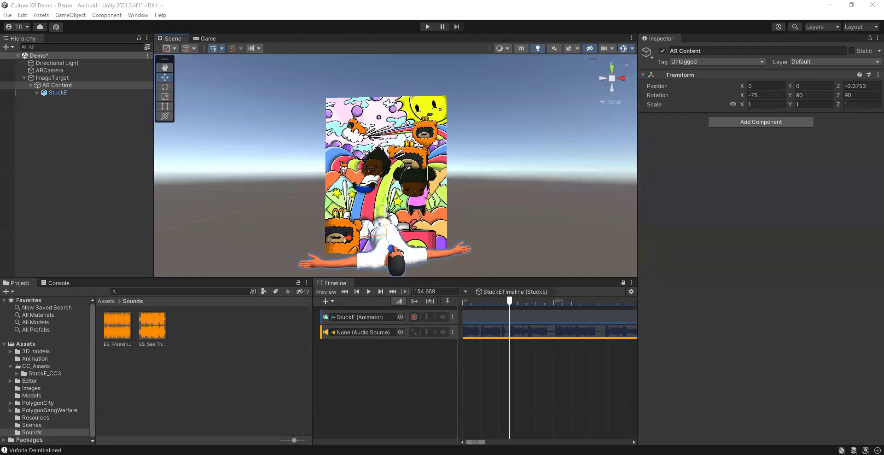
Step: Switch to the PowerPoint slide show and display the closing "Thank you" slide
key("alt+Tab")
left_click(797, 450)
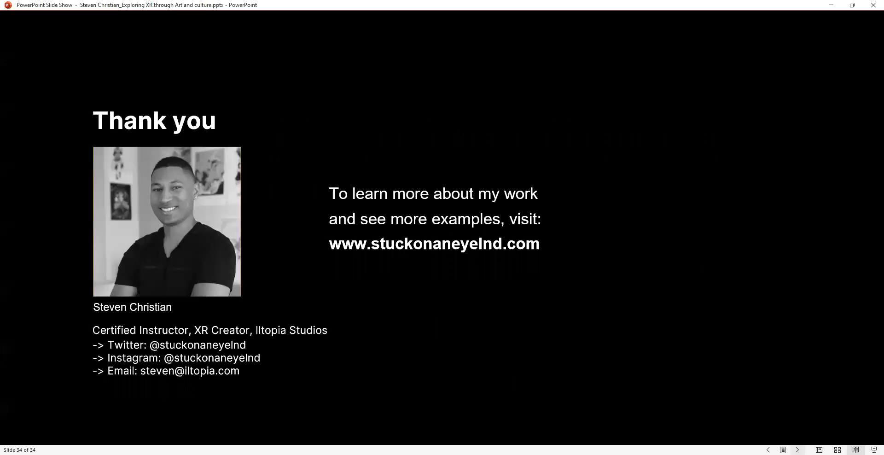